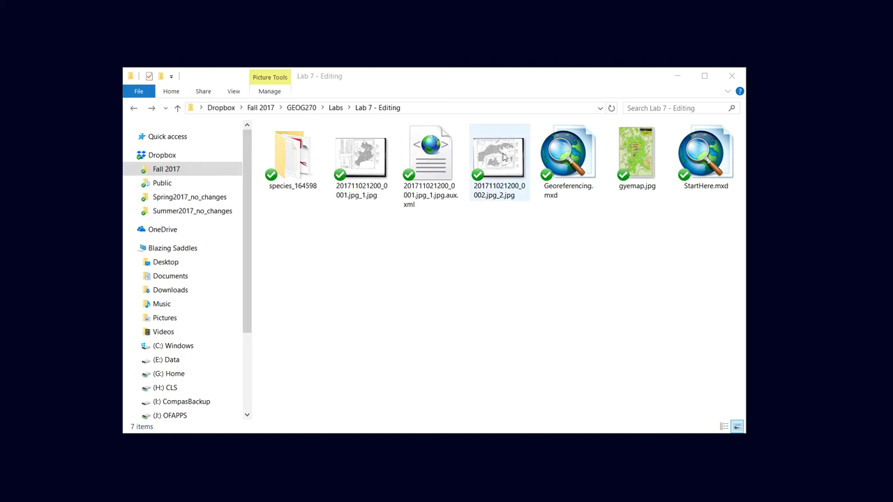
Preview the scanned map image, close it, and bring up the toolbars list.
{"action": "double_click", "coordinate": [504, 157]}
{"action": "left_click_drag", "start_coordinate": [455, 141], "coordinate": [558, 54]}
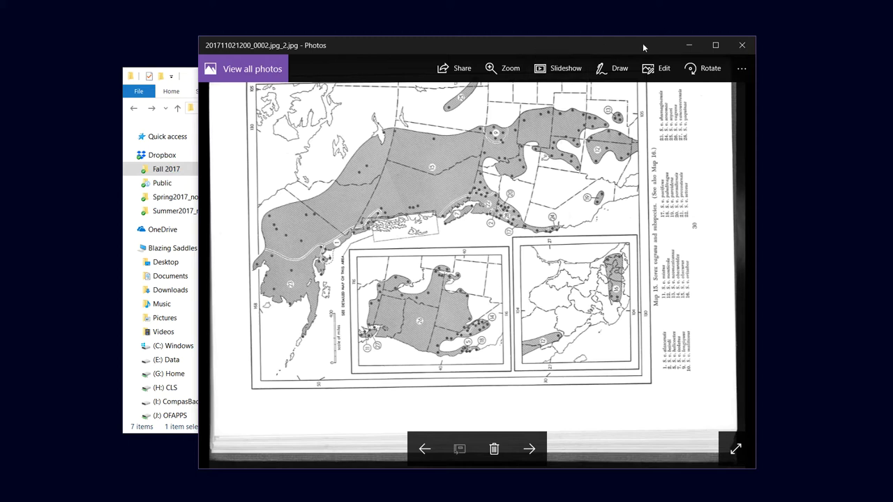
{"action": "left_click_drag", "start_coordinate": [618, 44], "coordinate": [629, 41]}
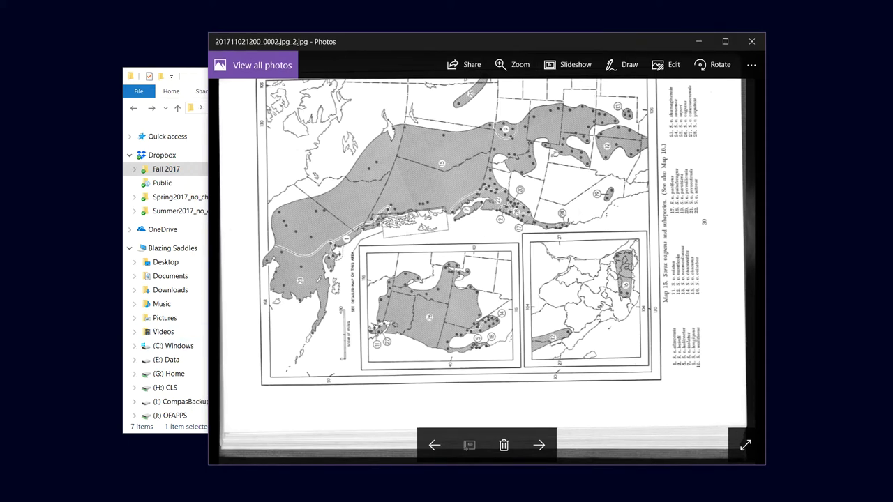
{"action": "left_click", "coordinate": [751, 41]}
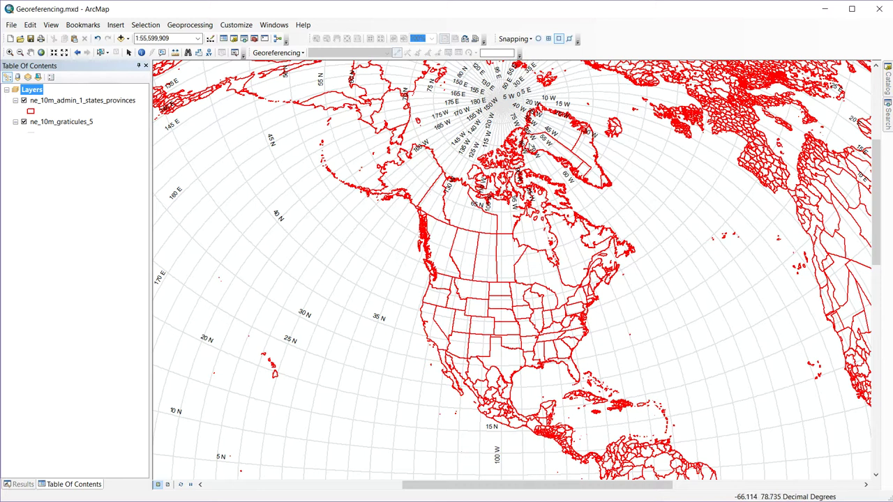
{"action": "right_click", "coordinate": [556, 55]}
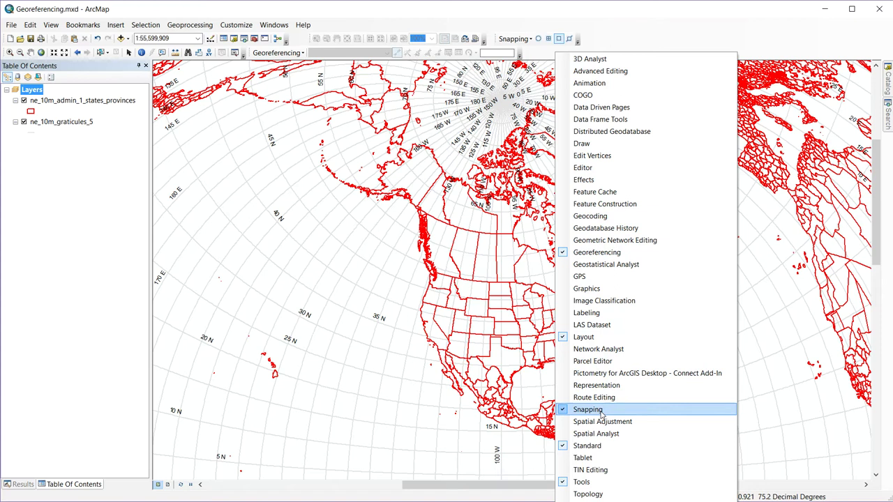
{"action": "left_click", "coordinate": [628, 48]}
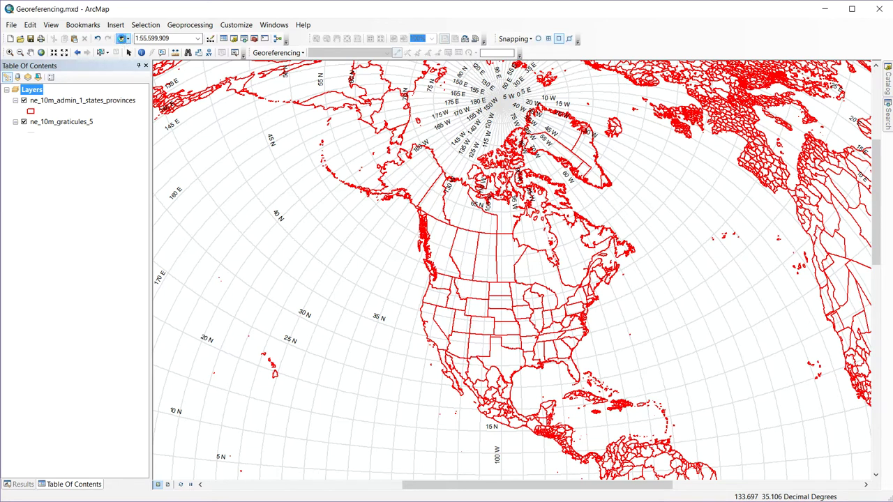
{"action": "left_click", "coordinate": [121, 38]}
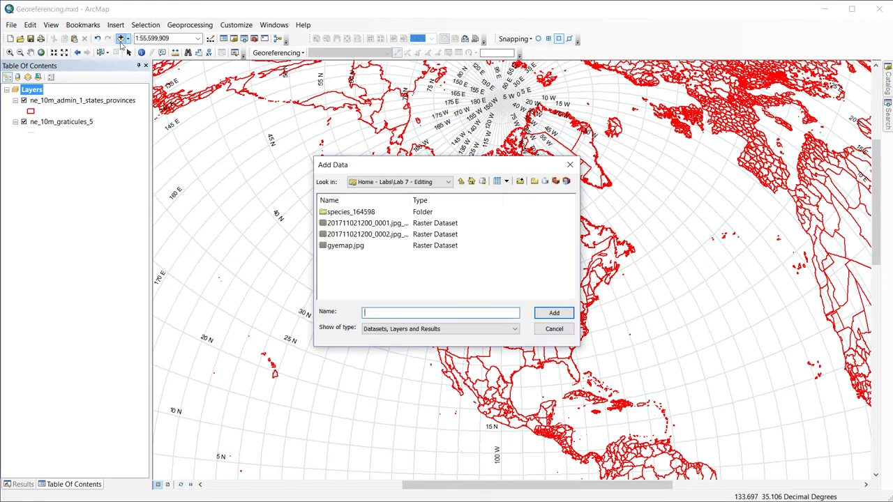
{"action": "left_click", "coordinate": [389, 235]}
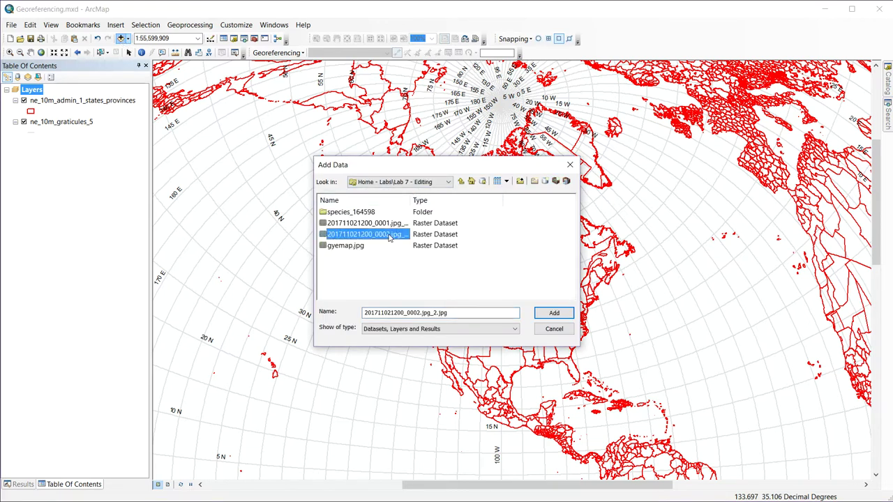
{"action": "left_click", "coordinate": [553, 314]}
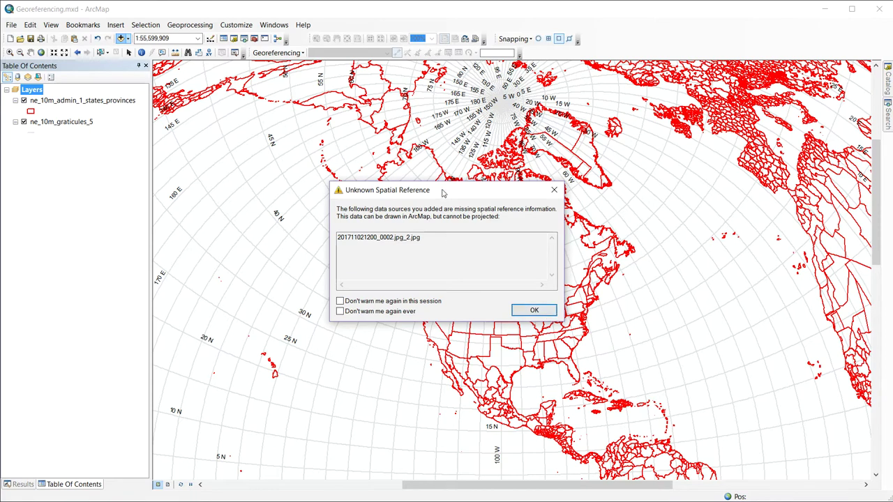
{"action": "left_click_drag", "start_coordinate": [442, 193], "coordinate": [450, 196]}
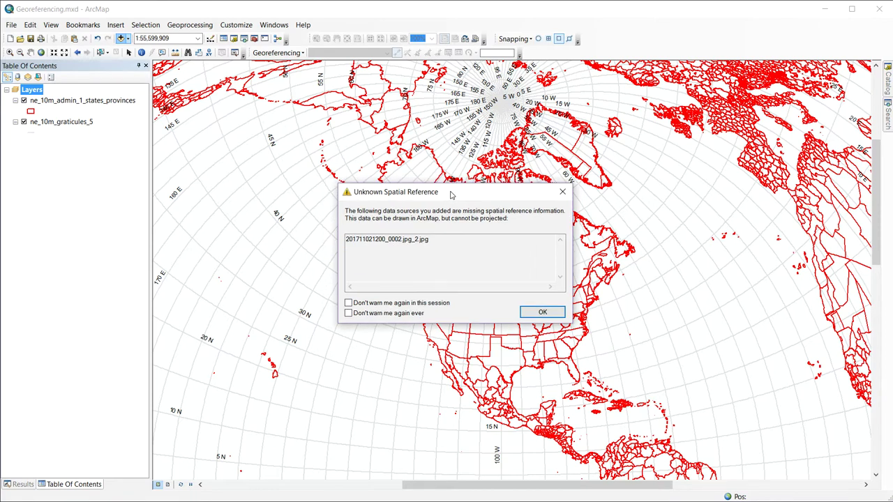
{"action": "left_click", "coordinate": [530, 317]}
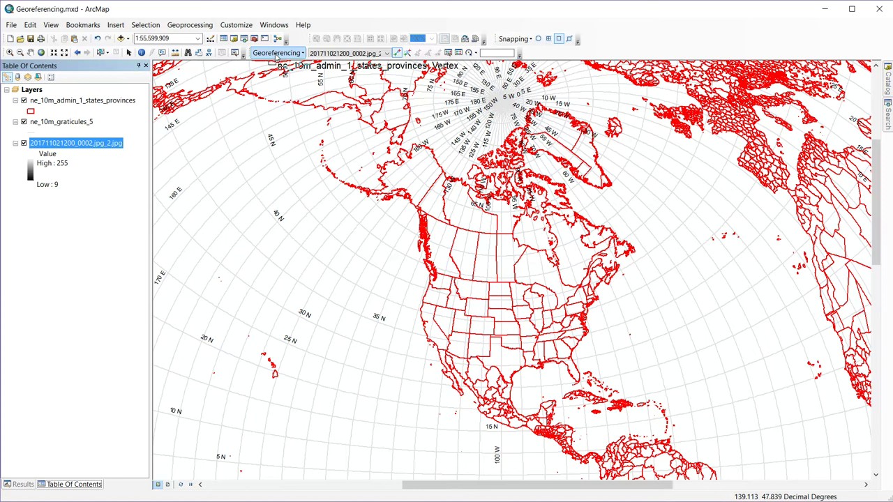
{"action": "left_click", "coordinate": [276, 54]}
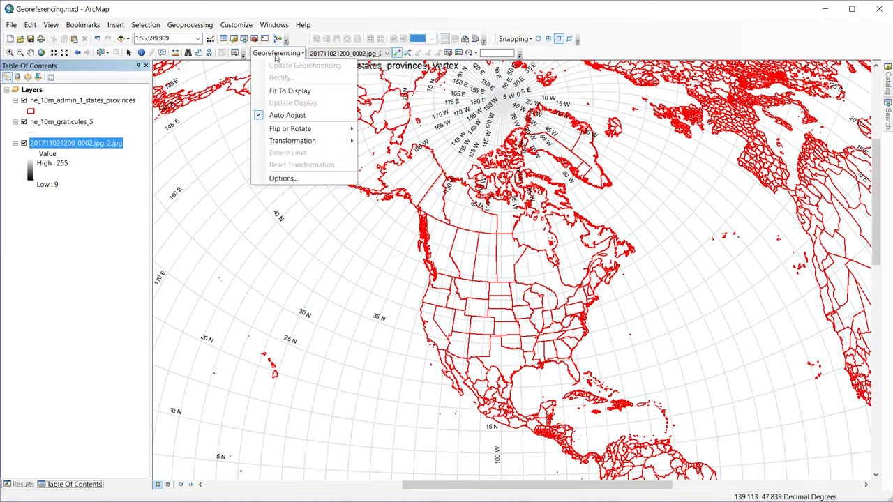
Fit the scan to the display and rotate it right a quarter turn.
{"action": "left_click", "coordinate": [289, 92]}
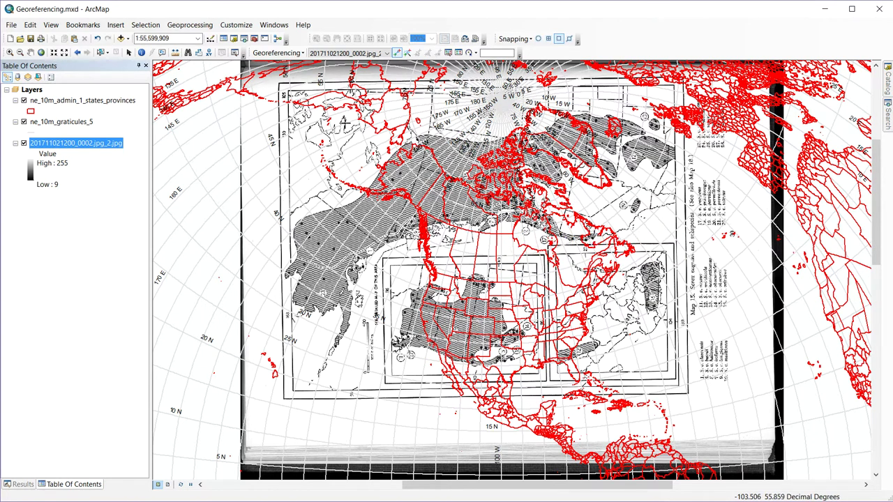
{"action": "left_click", "coordinate": [295, 53]}
{"action": "mouse_move", "coordinate": [325, 129]}
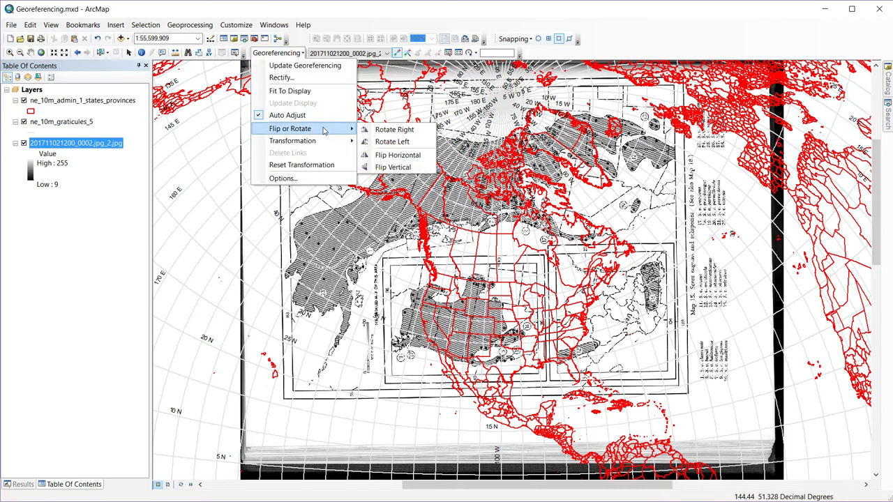
{"action": "left_click", "coordinate": [389, 129]}
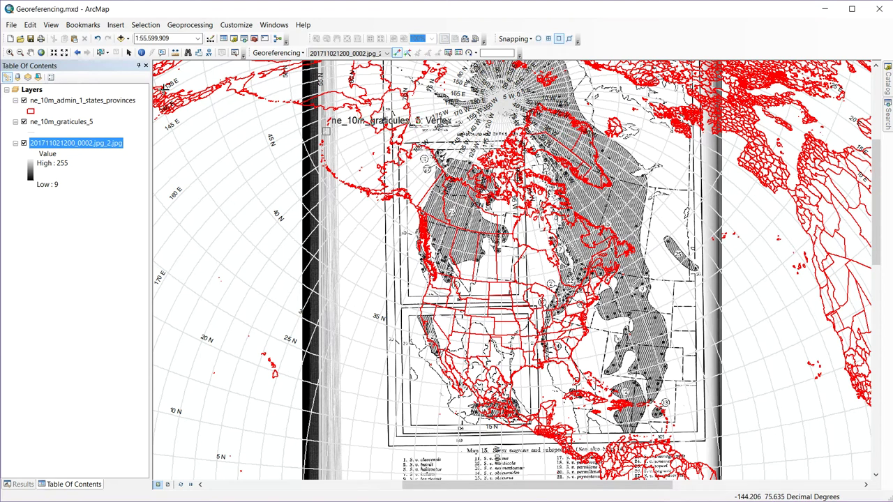
Hide and re-show the graticule and state/province layers over the scan.
{"action": "left_click", "coordinate": [24, 123]}
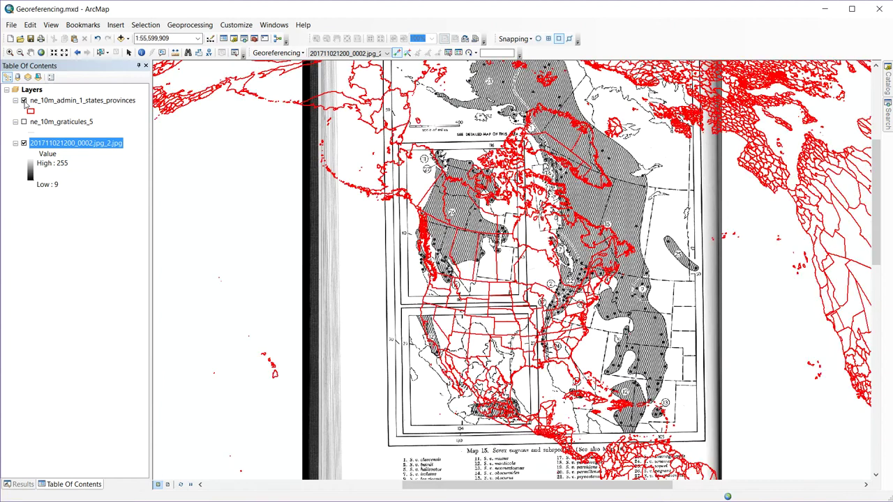
{"action": "left_click", "coordinate": [23, 101]}
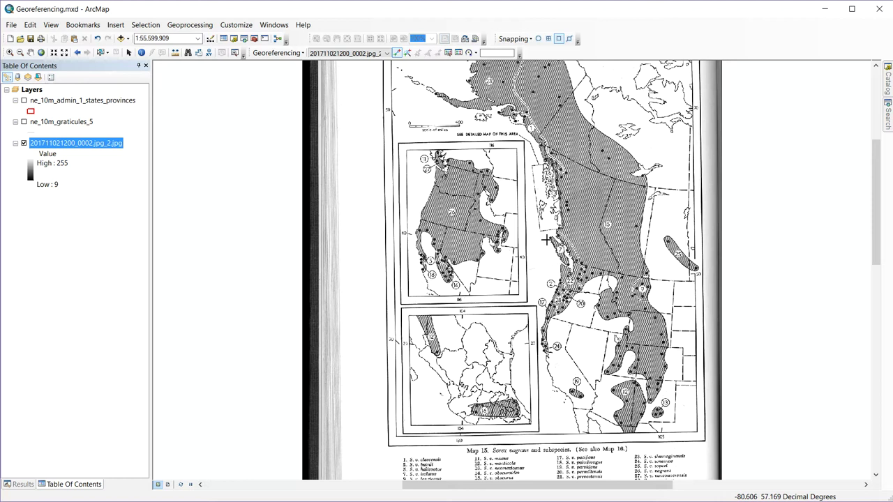
{"action": "left_click", "coordinate": [23, 121]}
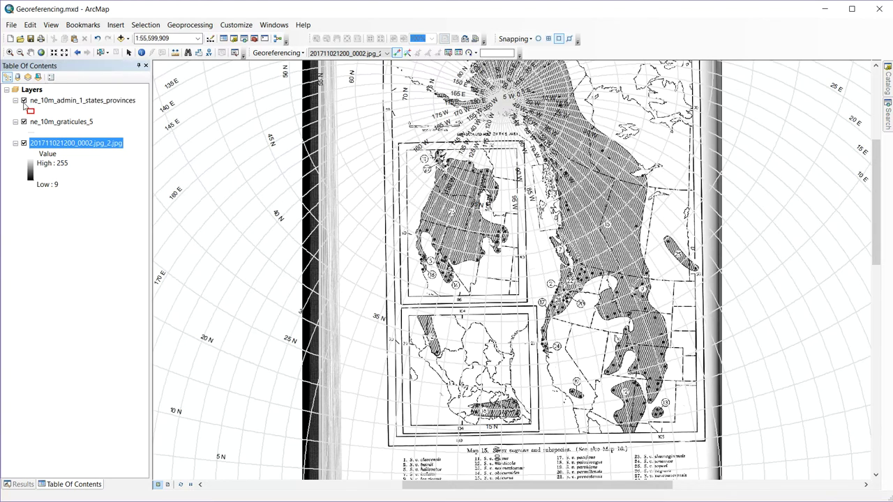
{"action": "left_click", "coordinate": [23, 102]}
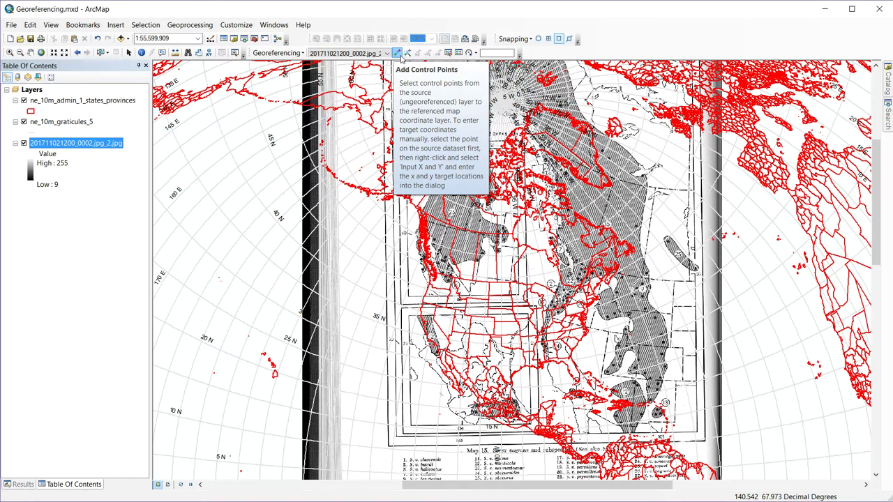
{"action": "left_click", "coordinate": [399, 55]}
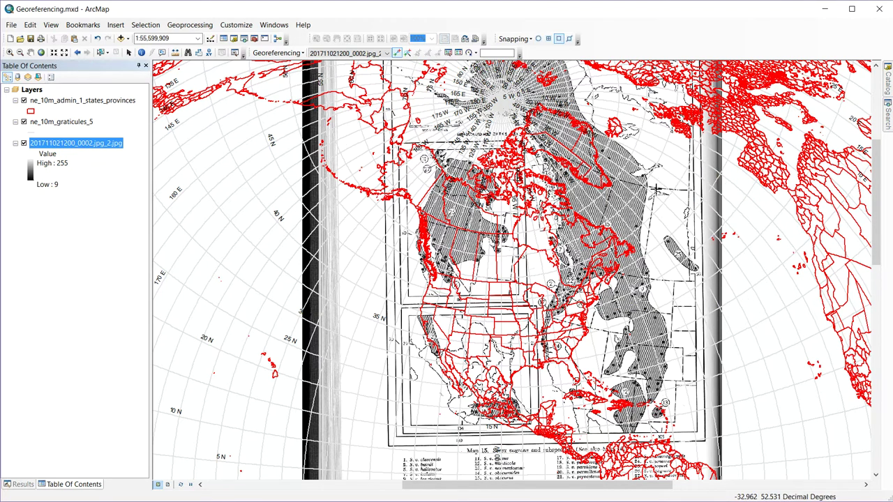
Zoom to Hudson Bay and link control point 1 from the scan's coastline to a boundary vertex.
{"action": "left_click", "coordinate": [9, 53]}
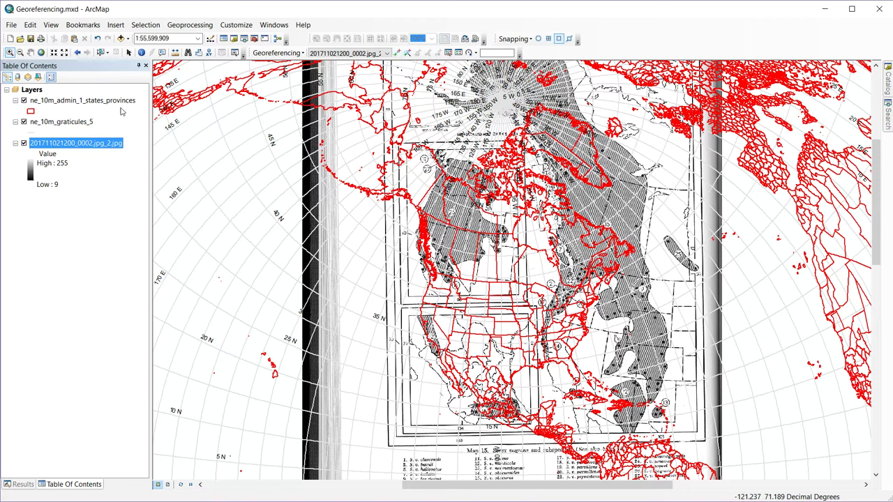
{"action": "left_click_drag", "start_coordinate": [462, 137], "coordinate": [664, 320]}
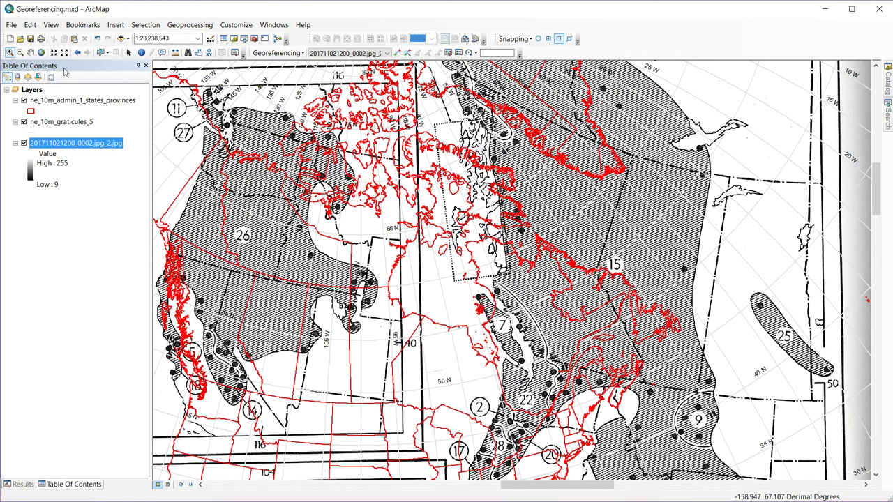
{"action": "left_click", "coordinate": [397, 53]}
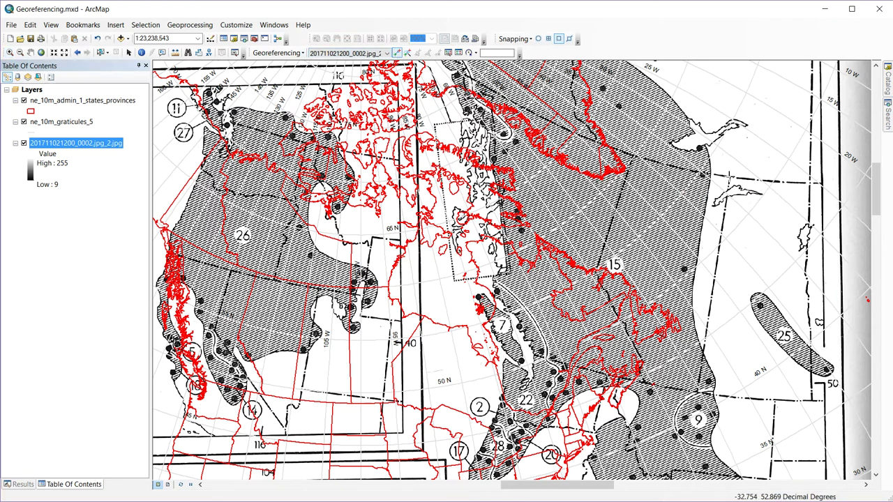
{"action": "left_click", "coordinate": [730, 177]}
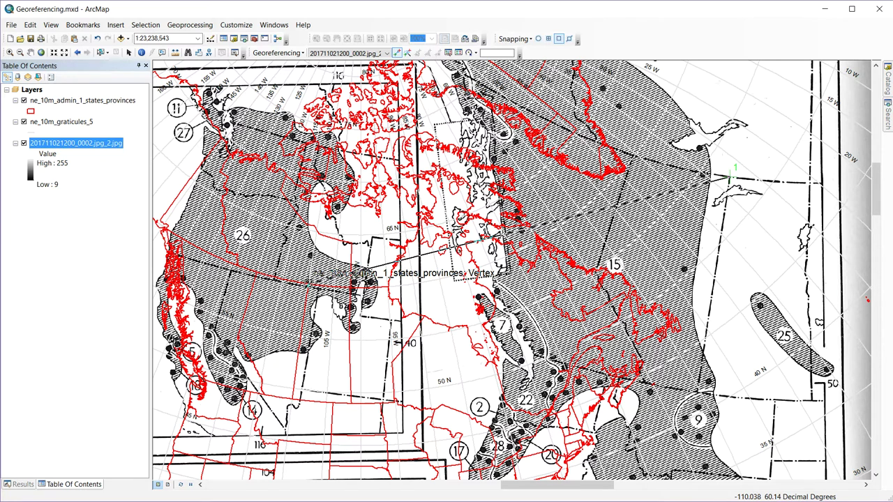
{"action": "left_click", "coordinate": [307, 283]}
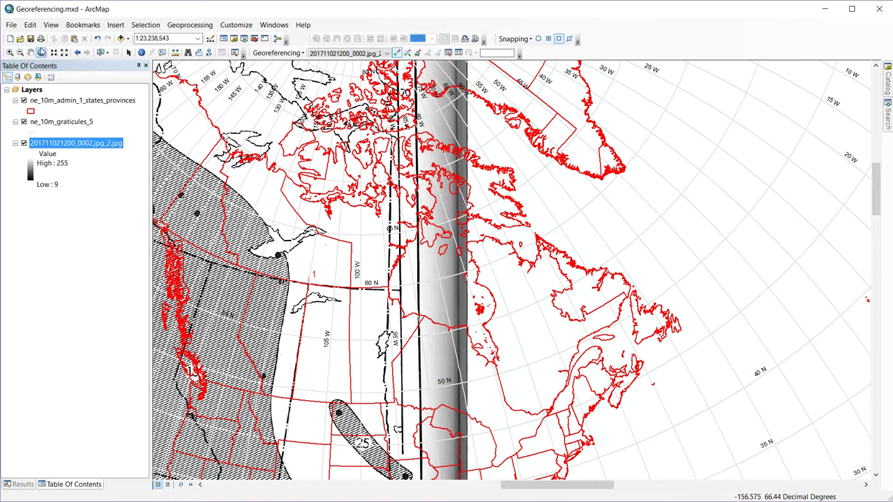
{"action": "left_click", "coordinate": [77, 52]}
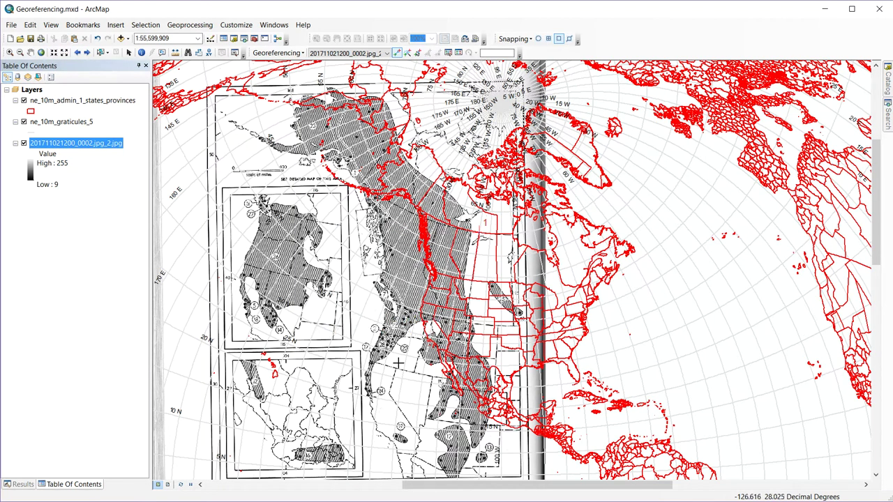
{"action": "left_click", "coordinate": [480, 231]}
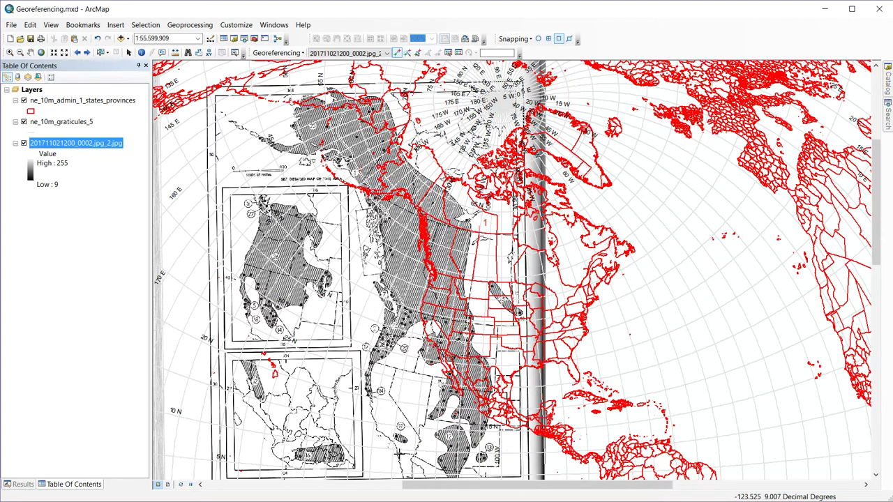
{"action": "left_click", "coordinate": [9, 52]}
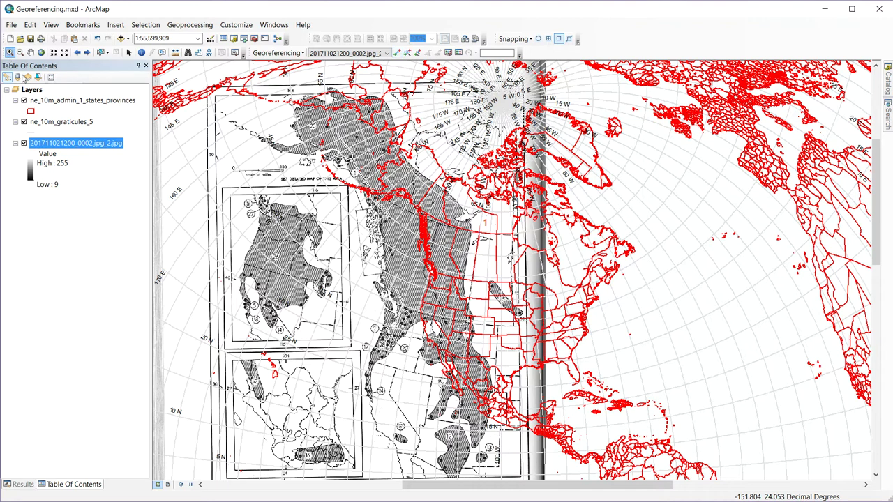
Zoom into the southwest and link a second scan point to its state-boundary vertex.
{"action": "left_click_drag", "start_coordinate": [373, 335], "coordinate": [450, 461]}
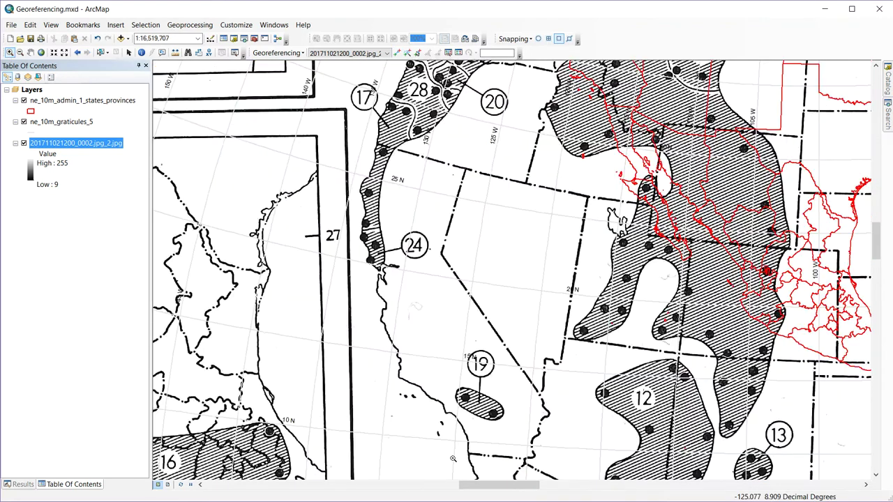
{"action": "left_click", "coordinate": [396, 53]}
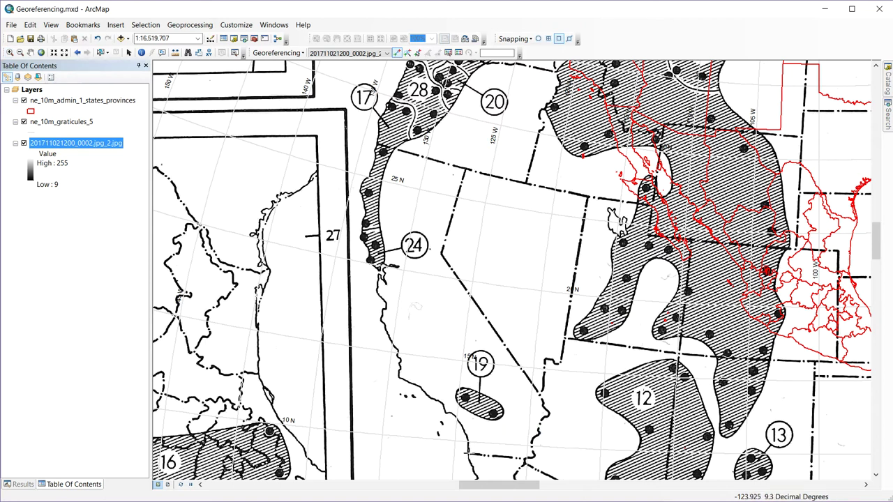
{"action": "left_click", "coordinate": [473, 447]}
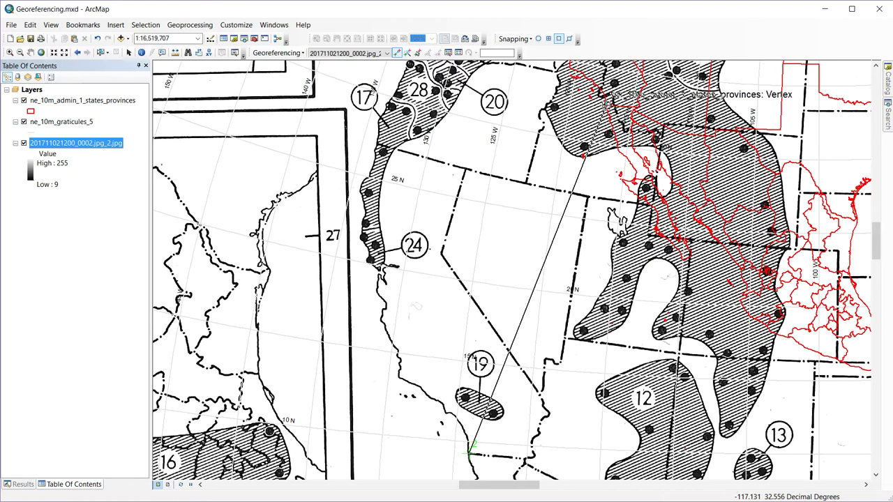
{"action": "left_click", "coordinate": [604, 101]}
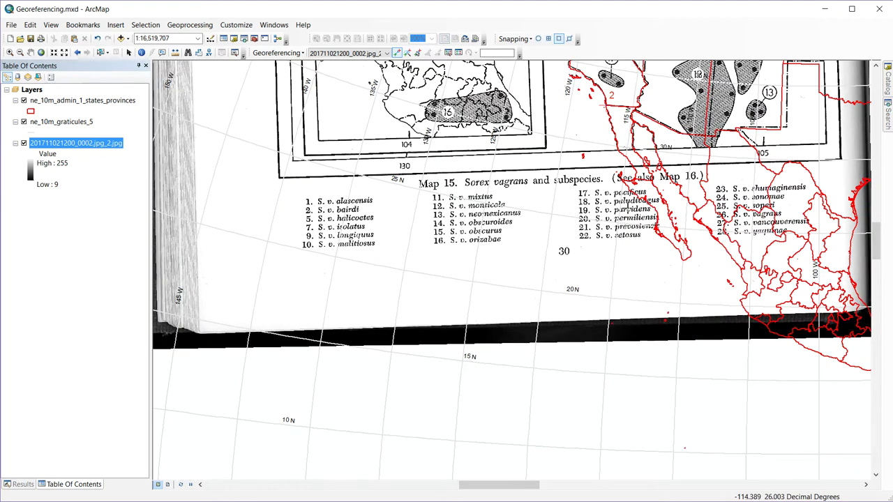
{"action": "left_click", "coordinate": [76, 53]}
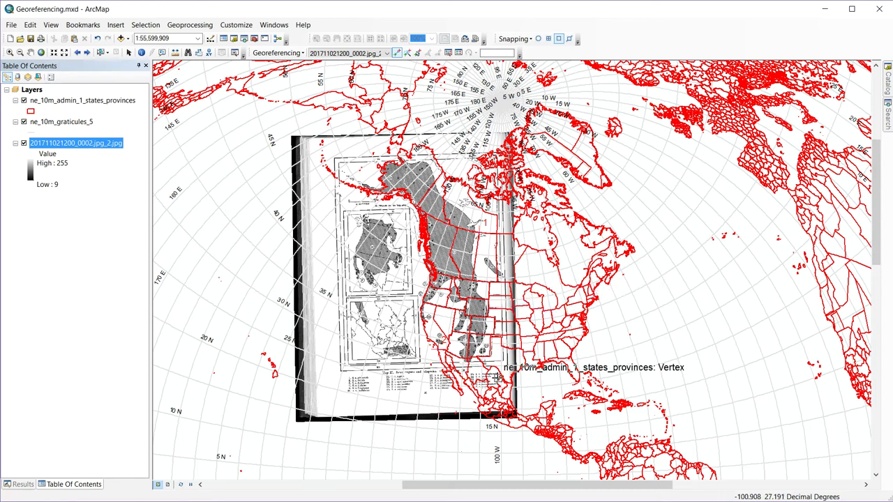
Zoom into the western United States on the warped scan.
{"action": "left_click", "coordinate": [9, 52]}
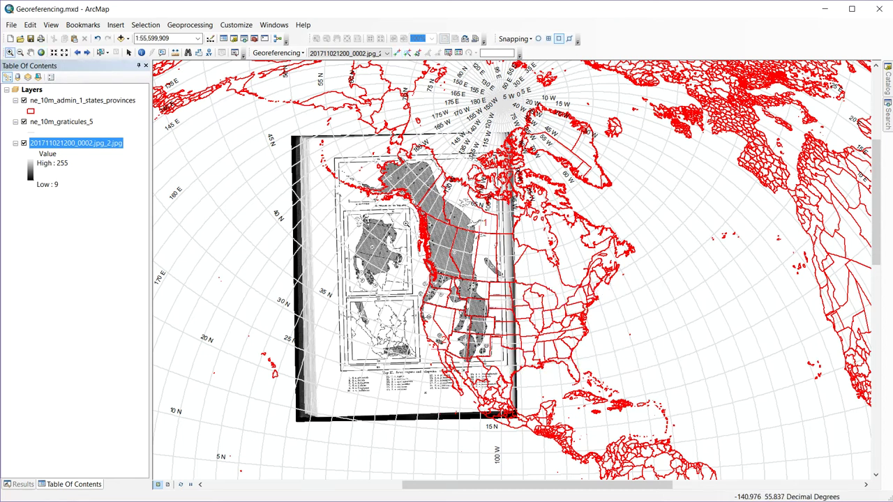
{"action": "left_click_drag", "start_coordinate": [385, 185], "coordinate": [553, 399]}
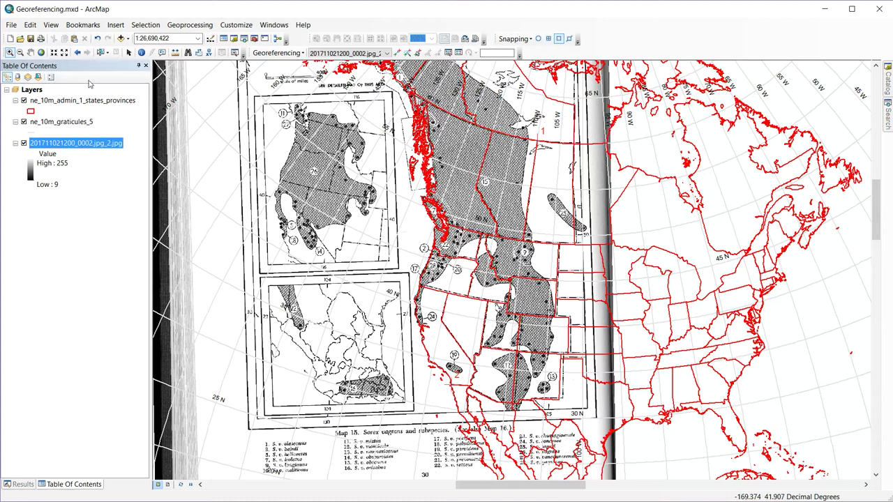
Link the scan's boundary corner near 105 to its state-boundary vertex as control point 3.
{"action": "left_click_drag", "start_coordinate": [549, 380], "coordinate": [591, 418]}
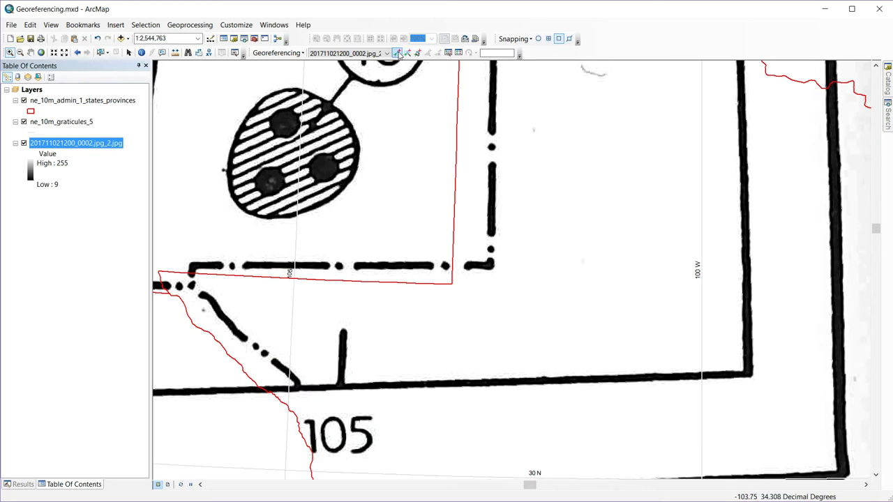
{"action": "left_click", "coordinate": [396, 53]}
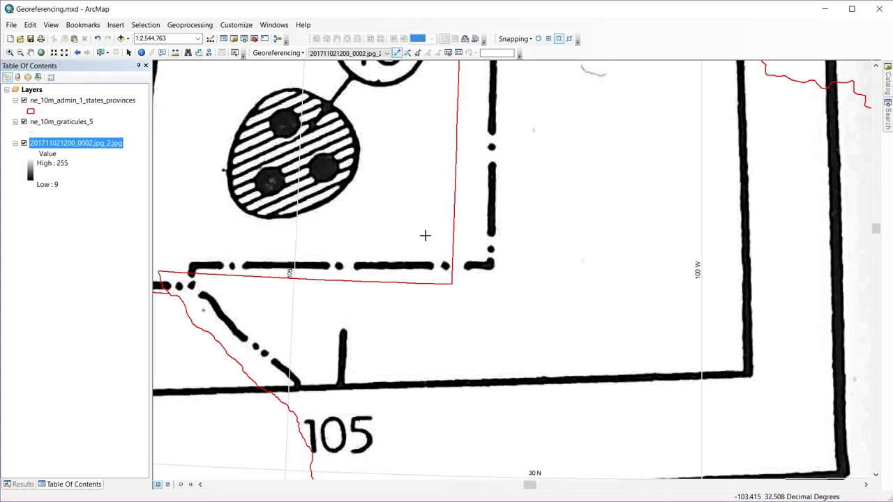
{"action": "left_click", "coordinate": [490, 264]}
{"action": "left_click", "coordinate": [452, 282]}
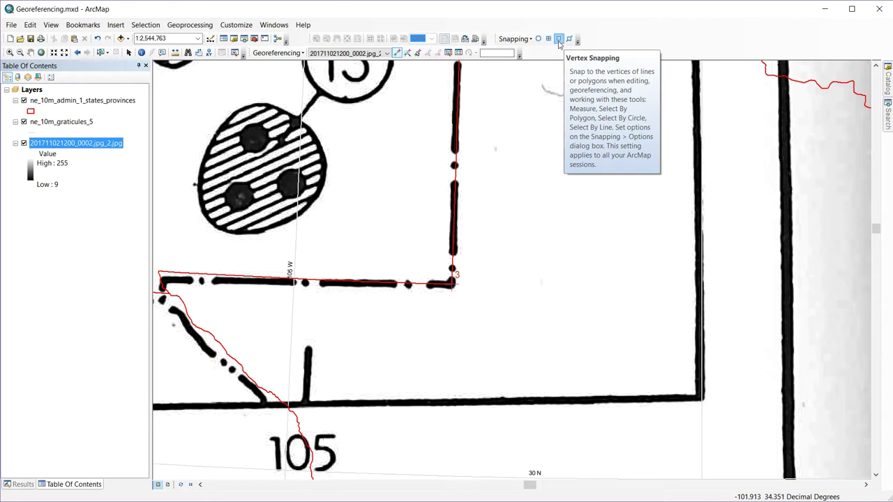
{"action": "left_click", "coordinate": [559, 39]}
{"action": "left_click", "coordinate": [78, 52]}
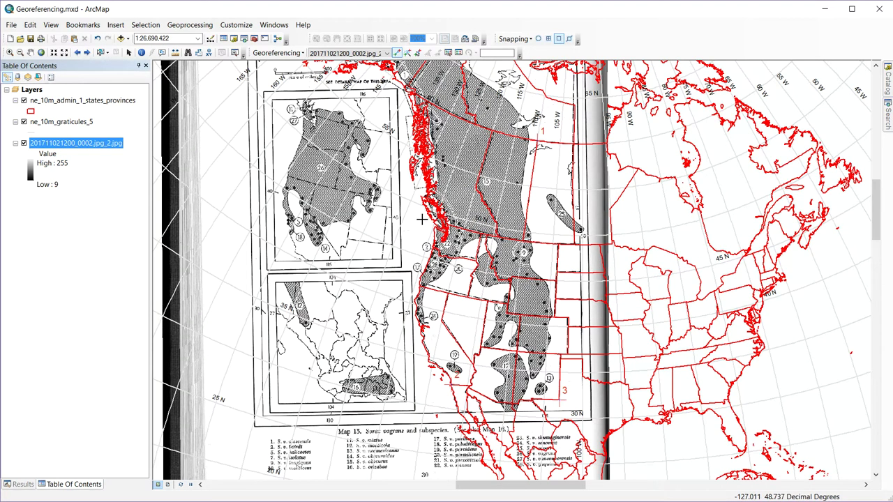
Zoom to the British Columbia coast and link a coastal scan point to its boundary vertex.
{"action": "left_click", "coordinate": [10, 52]}
{"action": "left_click_drag", "start_coordinate": [421, 212], "coordinate": [469, 246]}
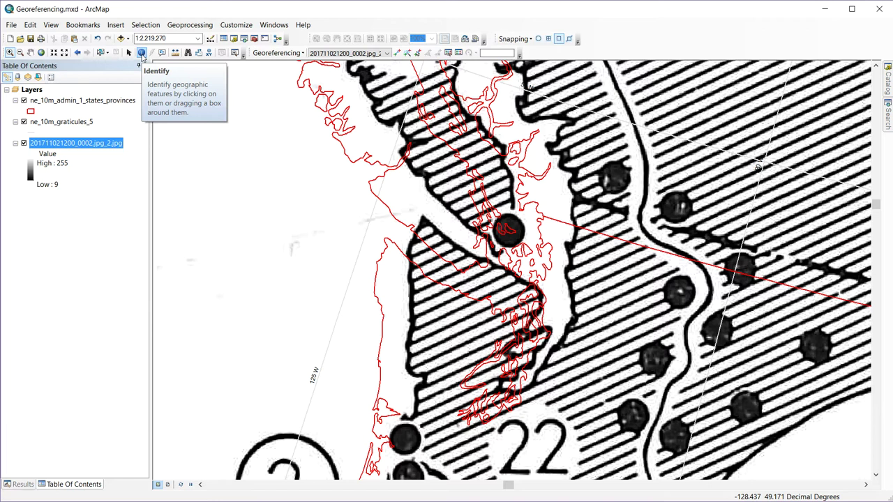
{"action": "left_click", "coordinate": [397, 53]}
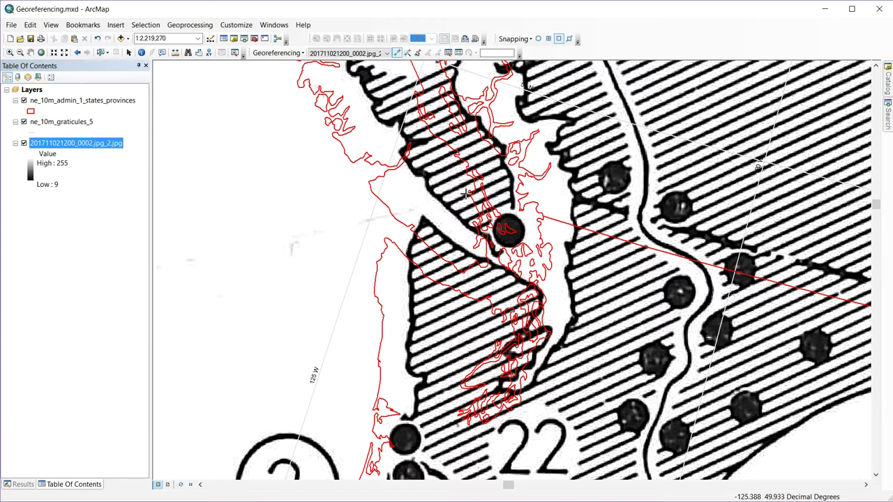
{"action": "left_click", "coordinate": [580, 197]}
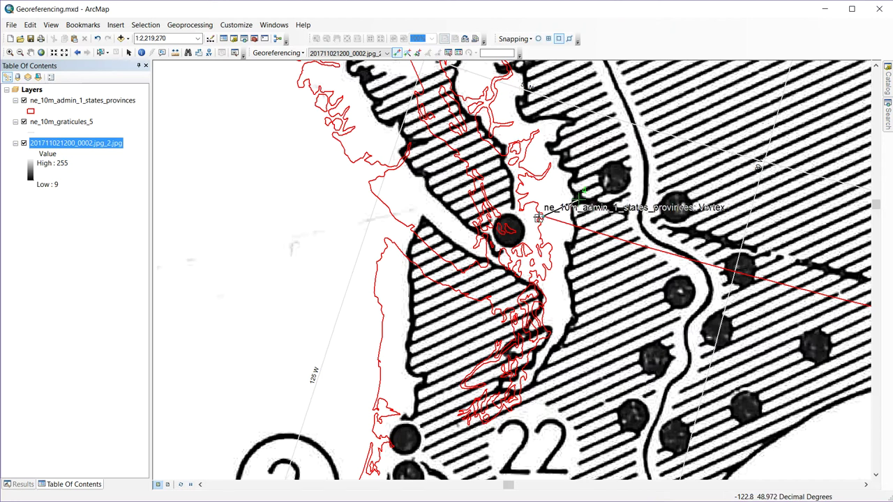
{"action": "left_click", "coordinate": [543, 215]}
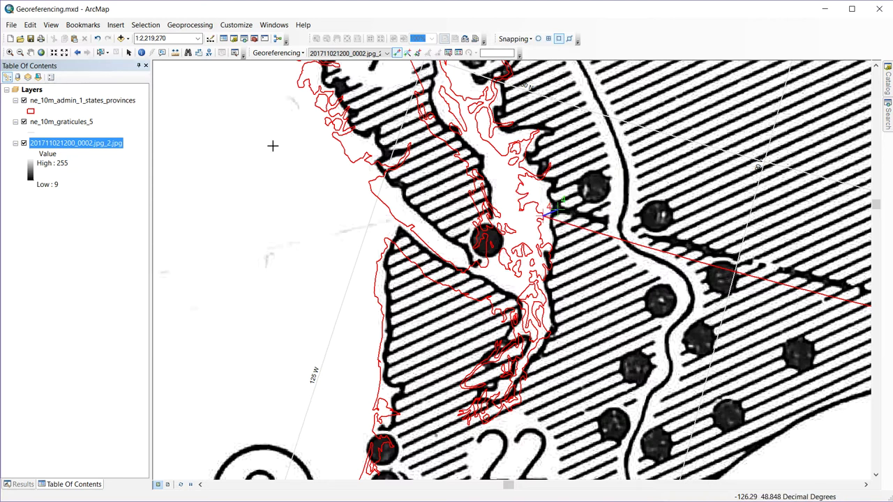
{"action": "left_click", "coordinate": [77, 52]}
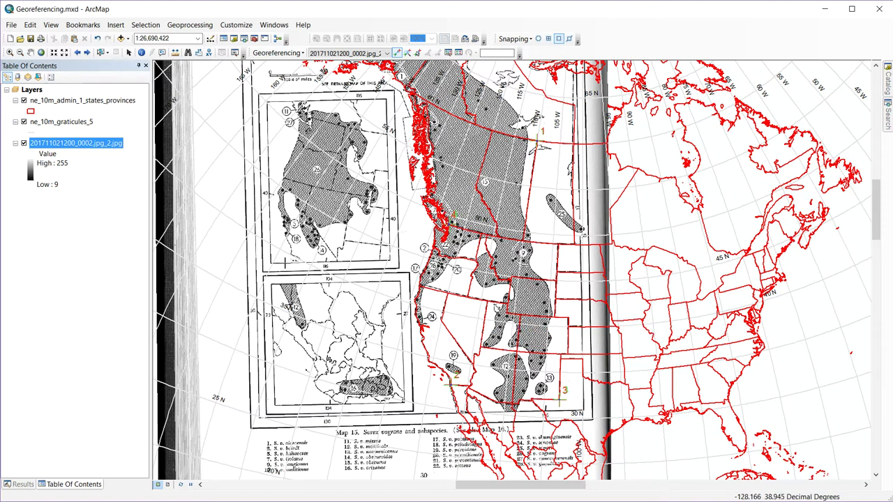
Zoom near Oregon and place the fifth control point at the border junction.
{"action": "left_click", "coordinate": [10, 53]}
{"action": "left_click_drag", "start_coordinate": [434, 274], "coordinate": [472, 297]}
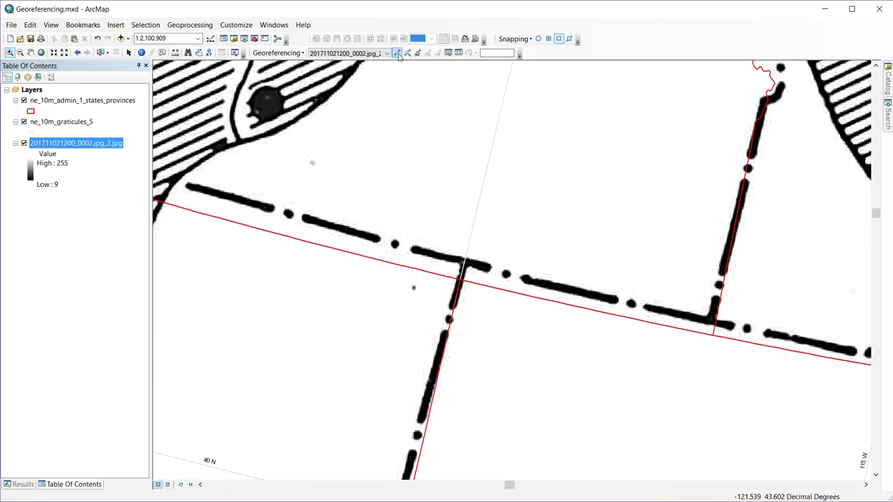
{"action": "left_click", "coordinate": [396, 53]}
{"action": "left_click", "coordinate": [464, 262]}
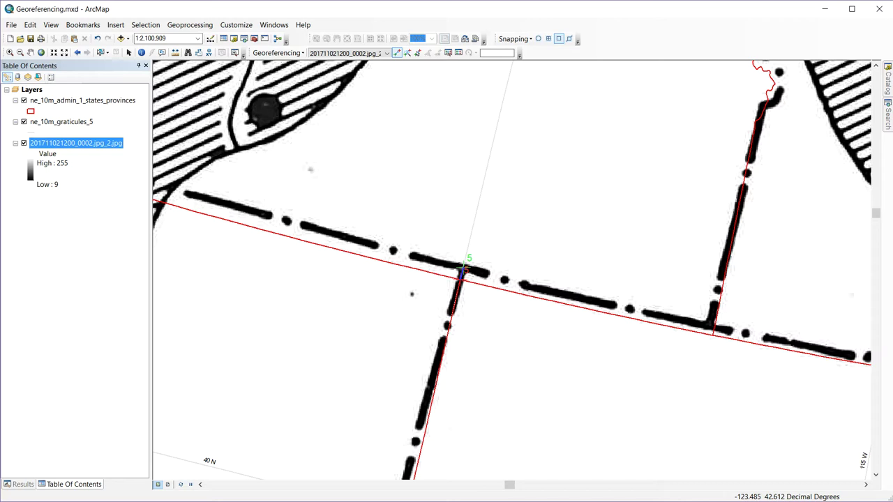
{"action": "left_click", "coordinate": [78, 52]}
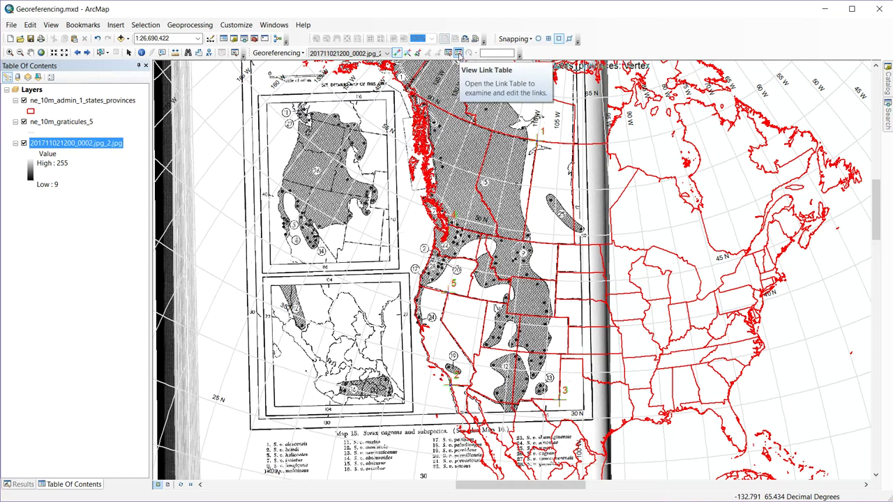
{"action": "left_click", "coordinate": [458, 54]}
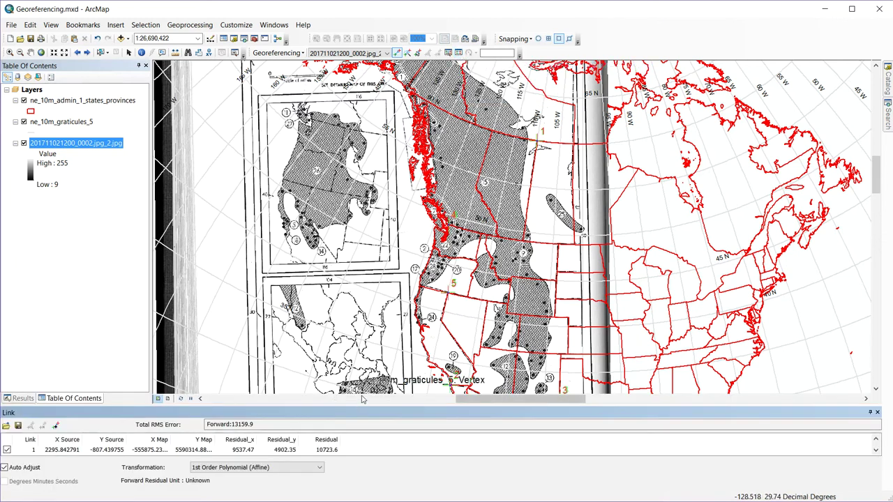
{"action": "left_click_drag", "start_coordinate": [363, 408], "coordinate": [362, 344]}
{"action": "left_click", "coordinate": [77, 390]}
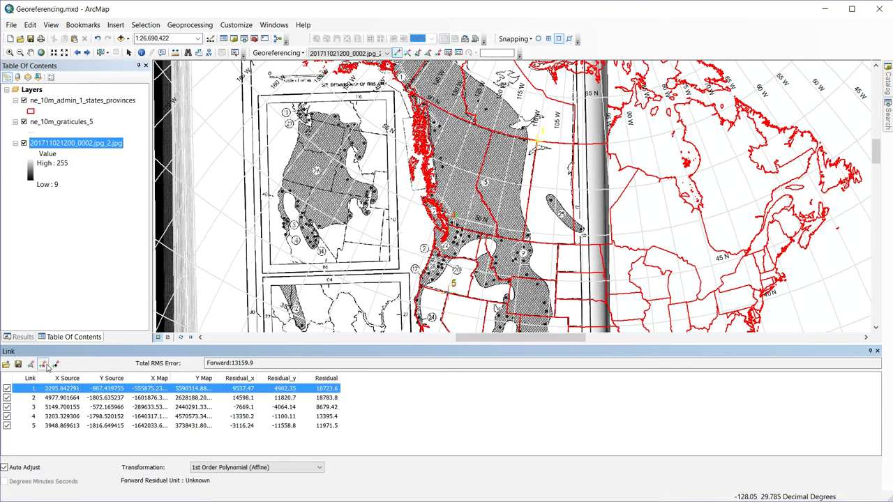
{"action": "left_click", "coordinate": [319, 468]}
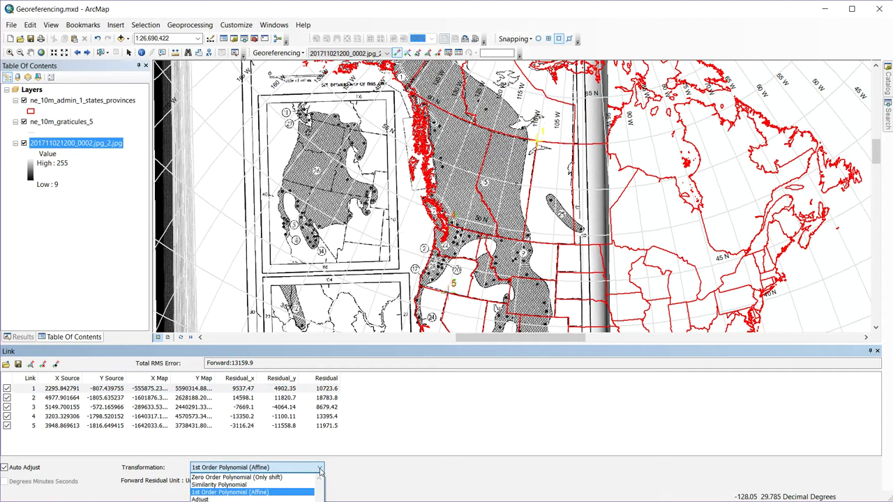
{"action": "left_click", "coordinate": [320, 471]}
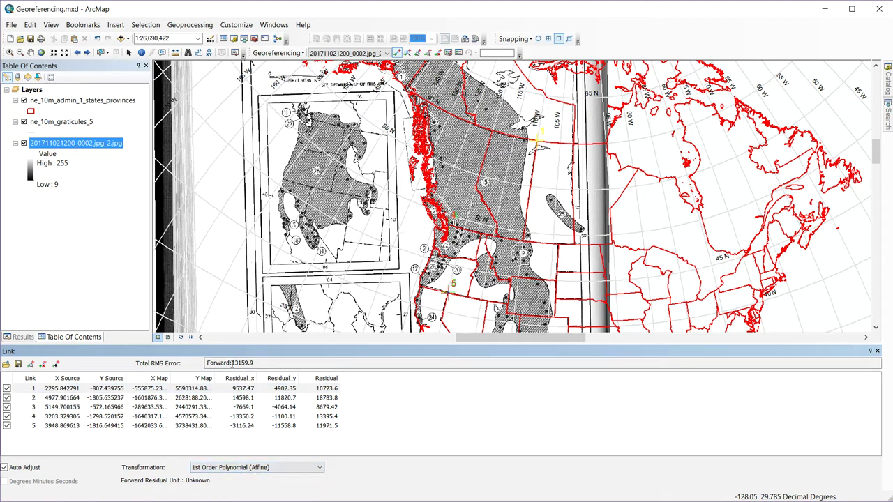
{"action": "left_click_drag", "start_coordinate": [232, 363], "coordinate": [254, 363]}
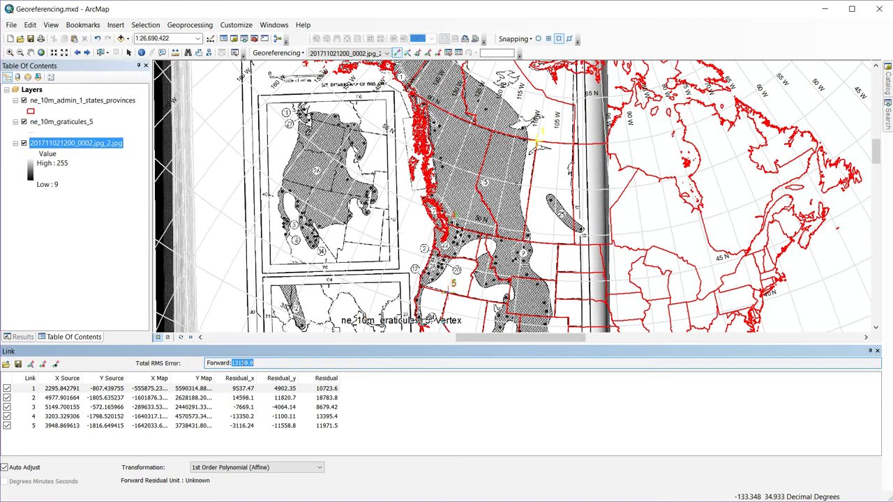
{"action": "left_click", "coordinate": [877, 351]}
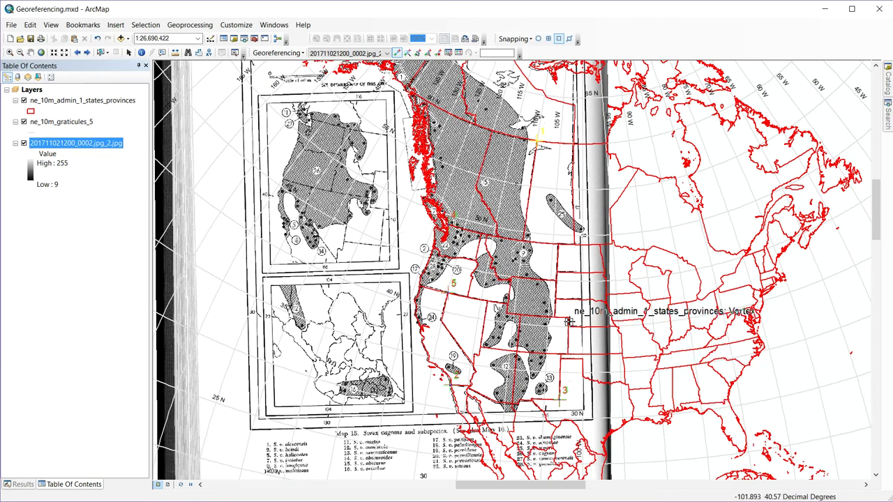
Apply Update Georeferencing to write the affine warp to the scan, then check the project folder.
{"action": "left_click", "coordinate": [285, 55]}
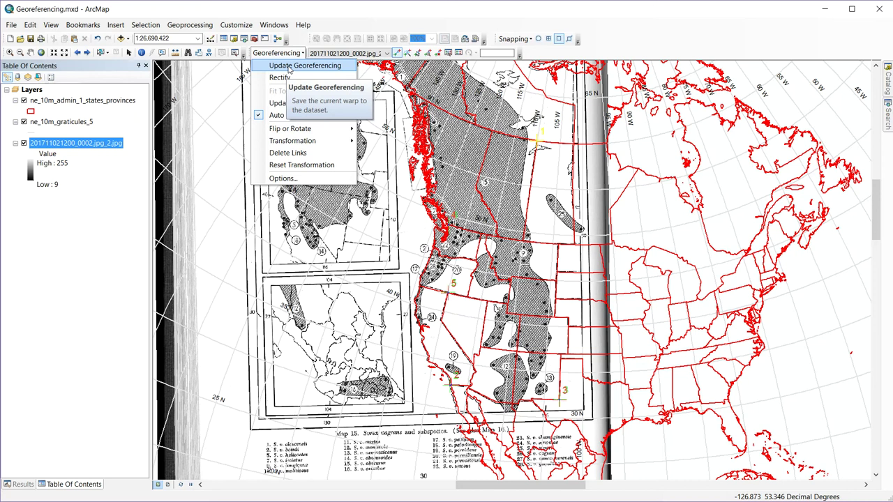
{"action": "left_click", "coordinate": [300, 66]}
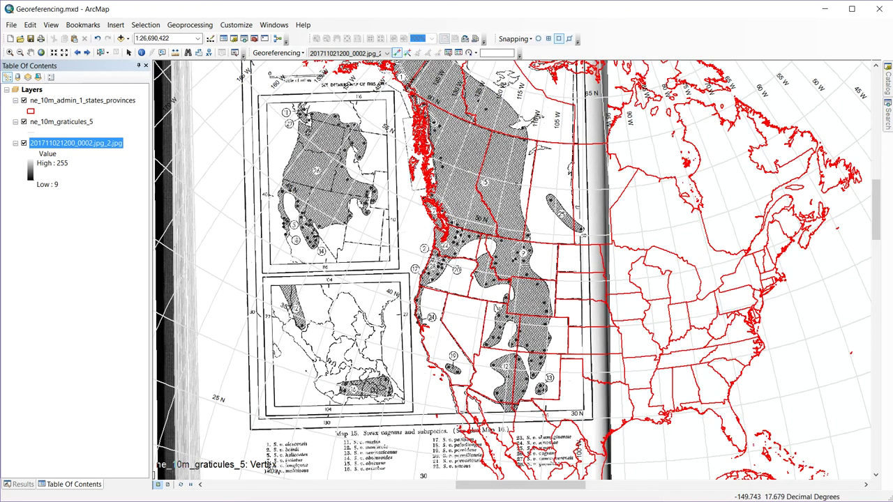
{"action": "key", "text": "alt+Tab"}
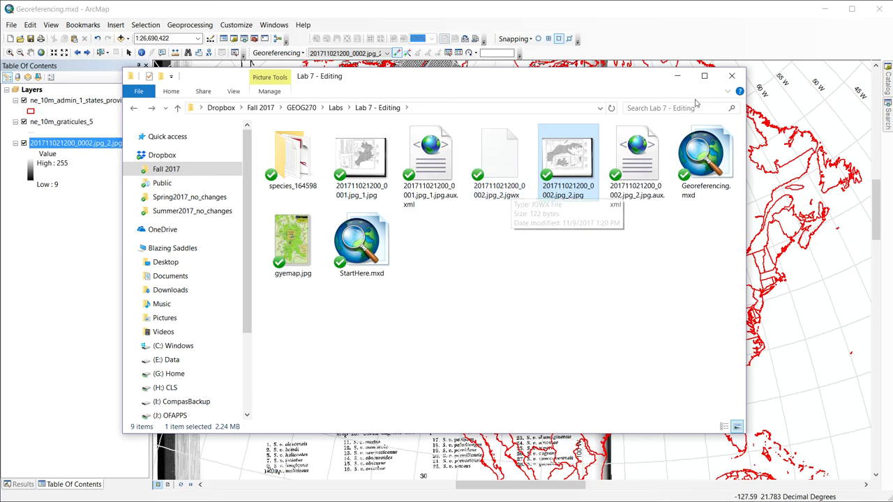
Minimize the Lab 7 - Editing folder window to reveal the aligned Sorex range map.
{"action": "left_click", "coordinate": [679, 77]}
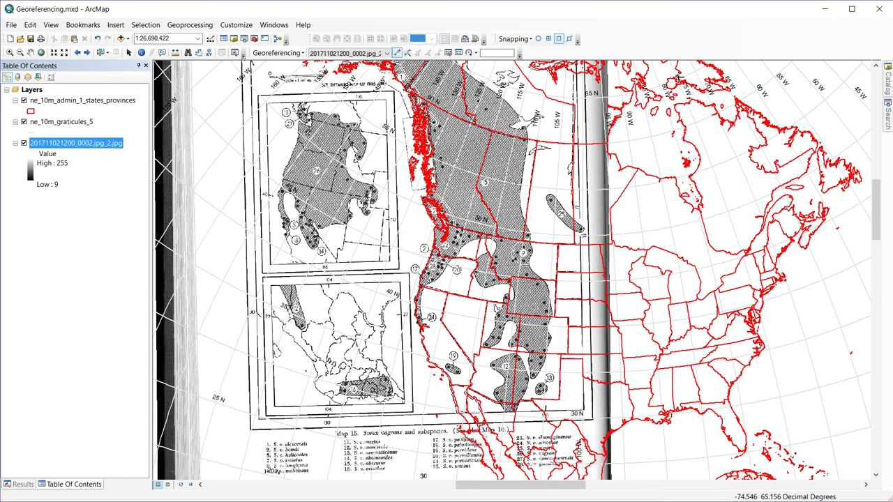